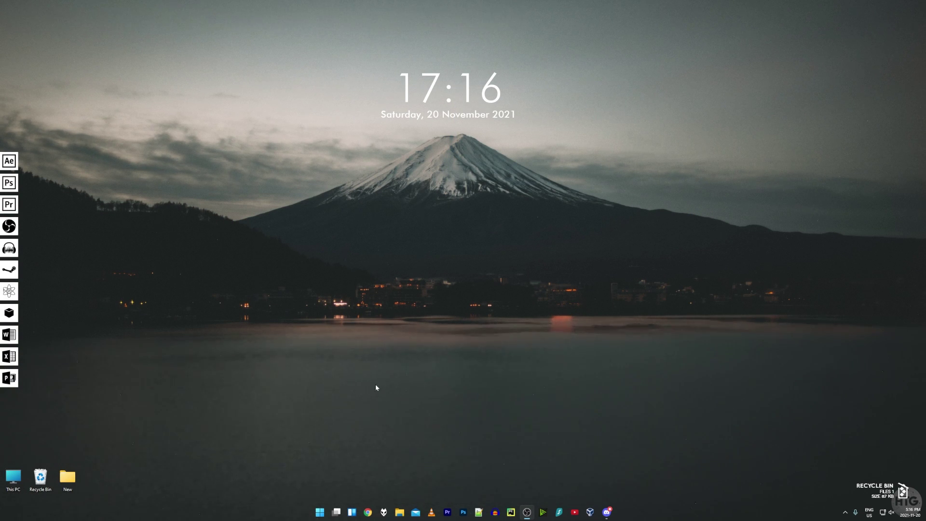
- Pair the wireless PlayStation 5 controller with the PC by adding it as a Bluetooth device in Windows Settings
click(320, 513)
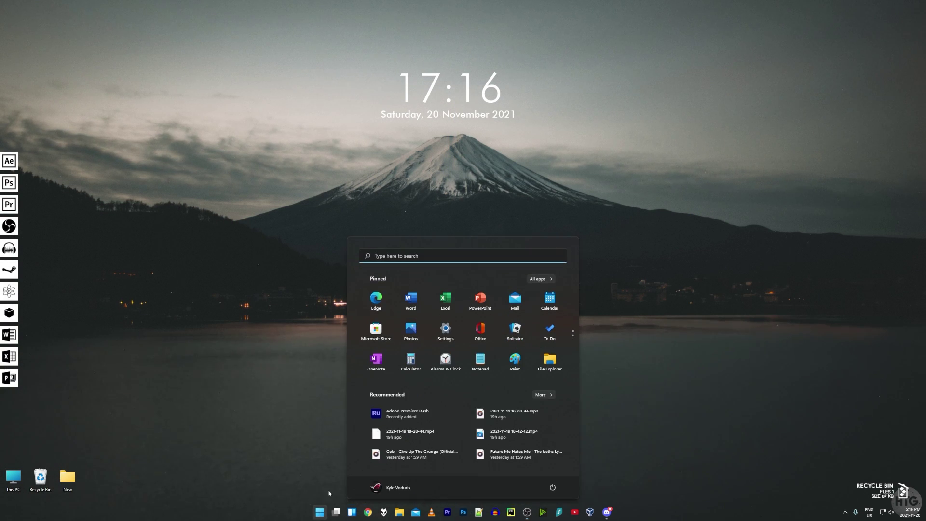
click(446, 330)
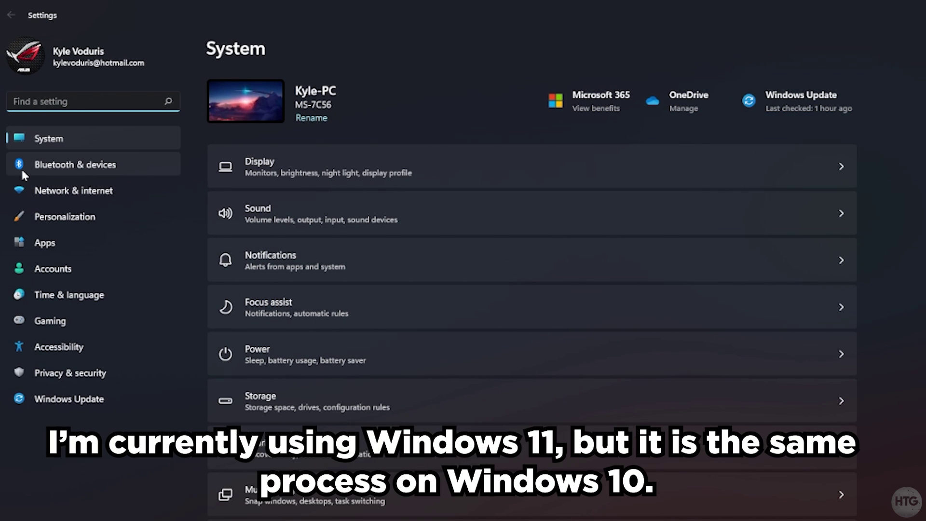
click(94, 166)
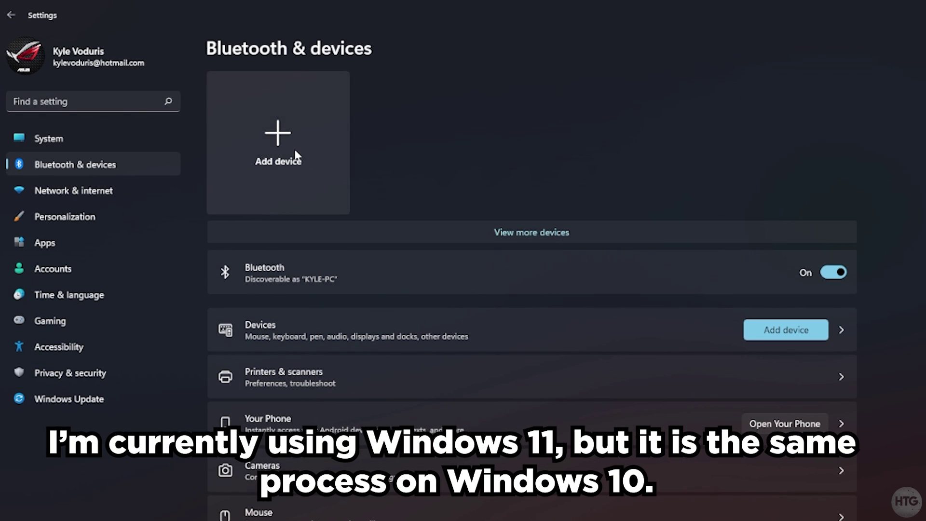
click(295, 154)
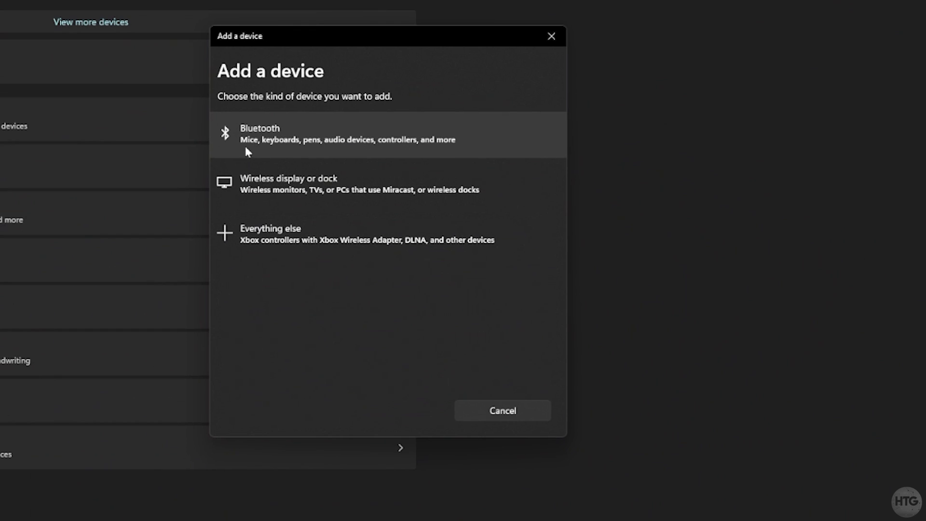
click(695, 356)
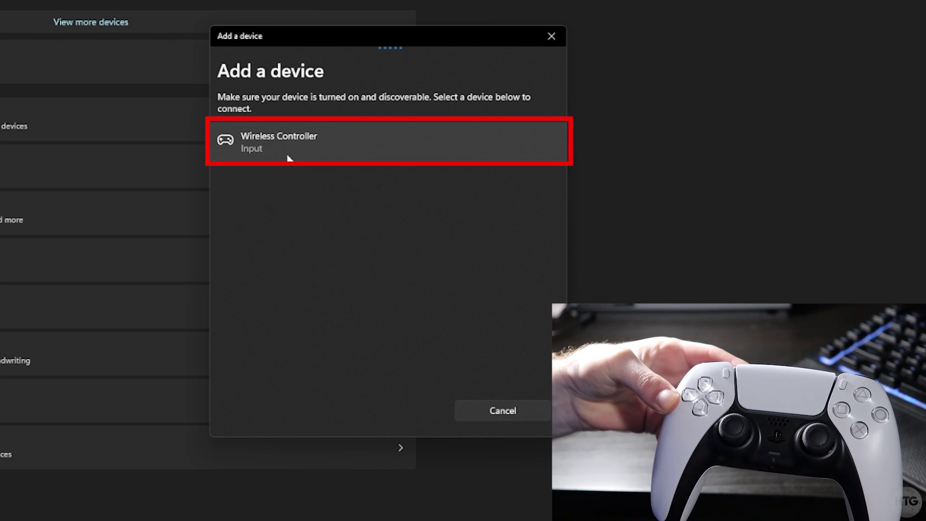
click(270, 147)
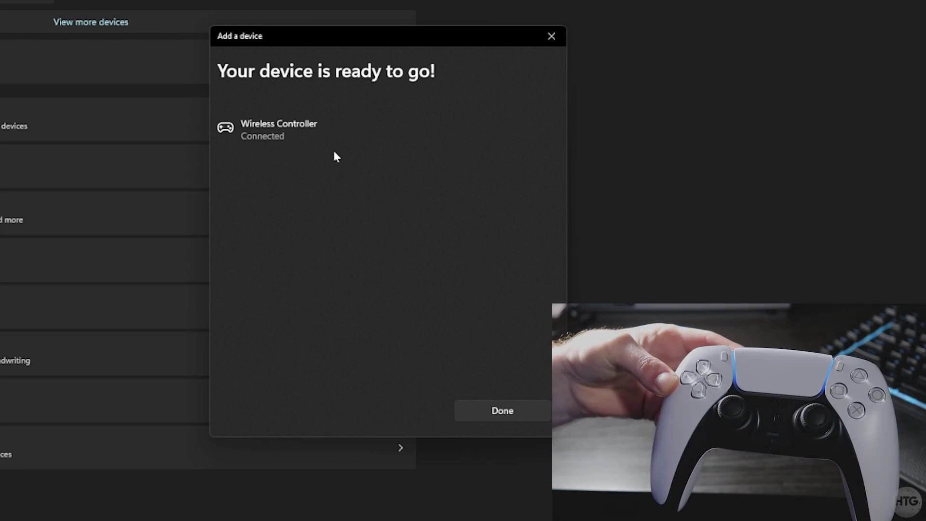
click(527, 412)
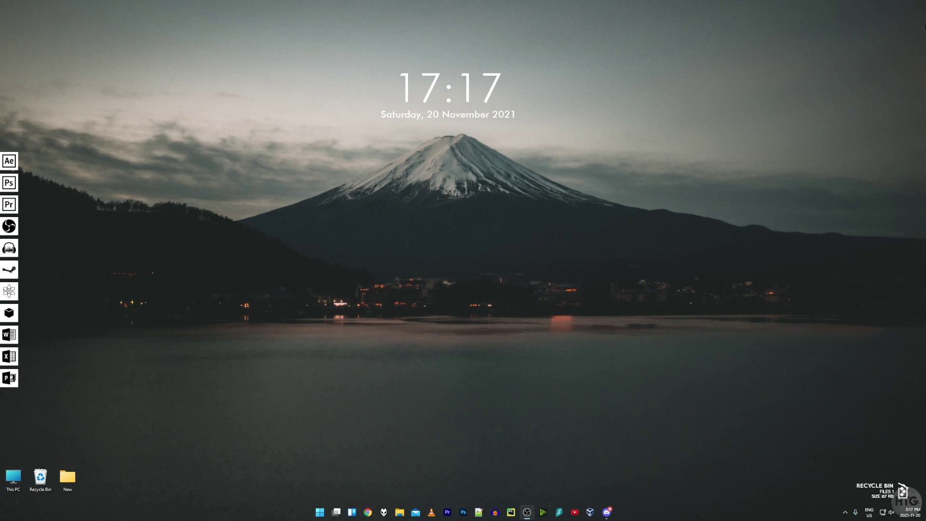
- Switch to Steam and enable PlayStation Configuration Support in the general controller settings
click(9, 271)
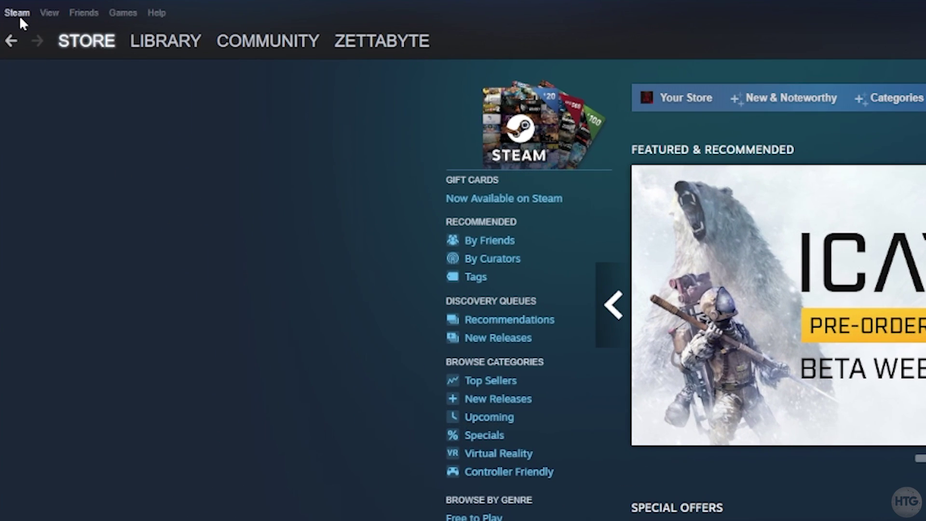
click(18, 16)
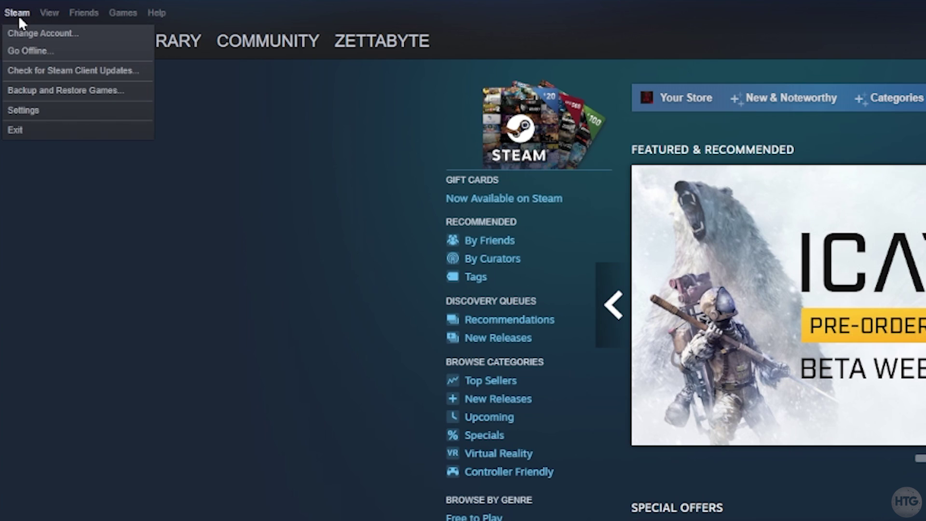
click(57, 114)
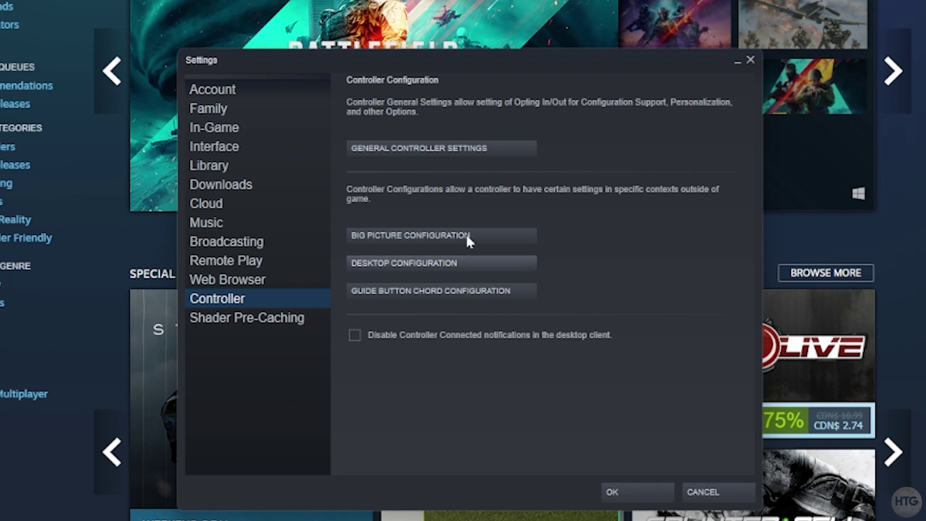
click(497, 153)
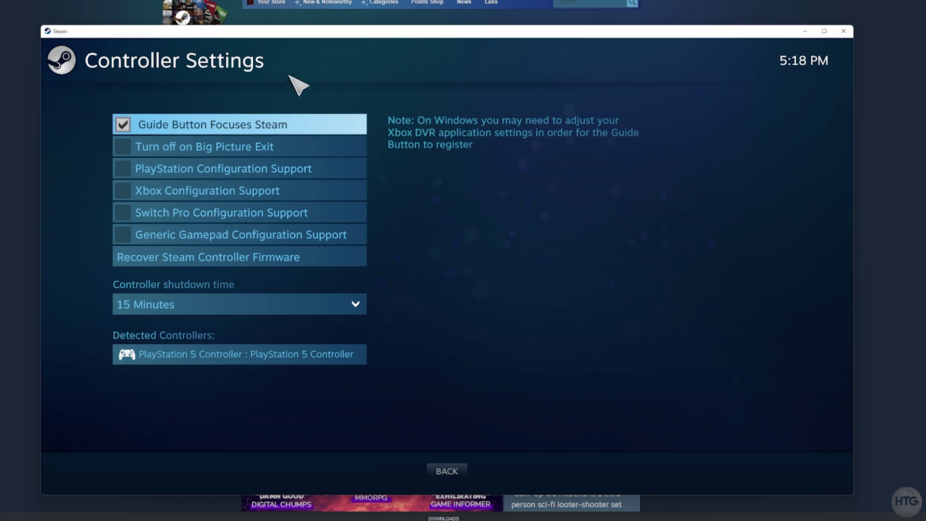
click(246, 172)
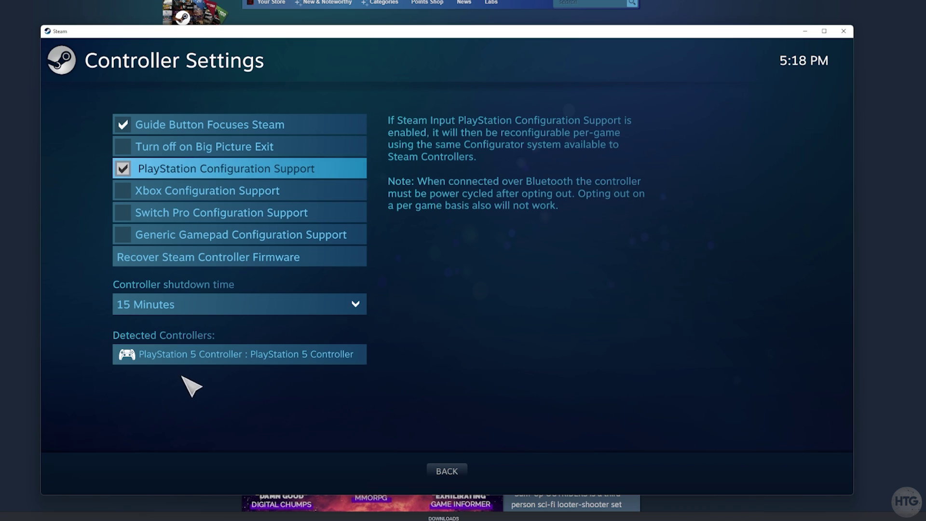
- Open the calibration options of the detected PlayStation 5 controller and accept them as they are
click(227, 357)
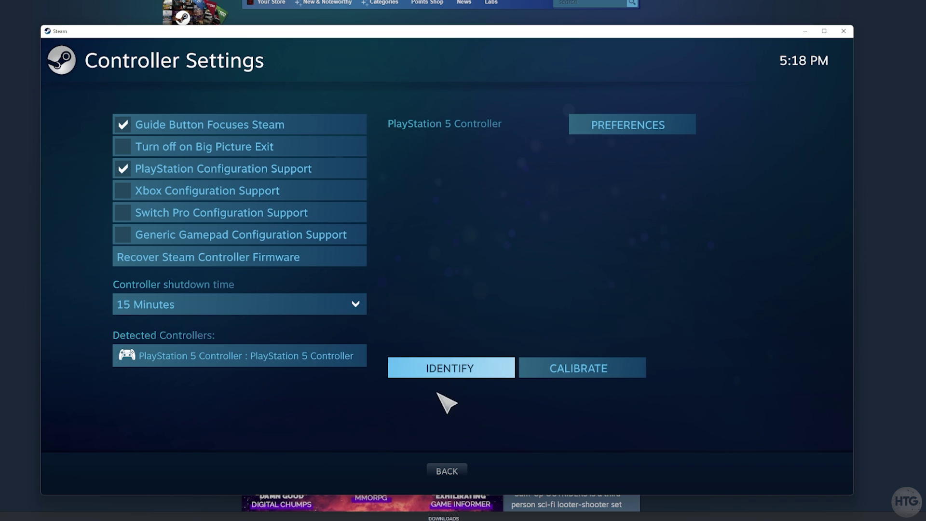
click(593, 371)
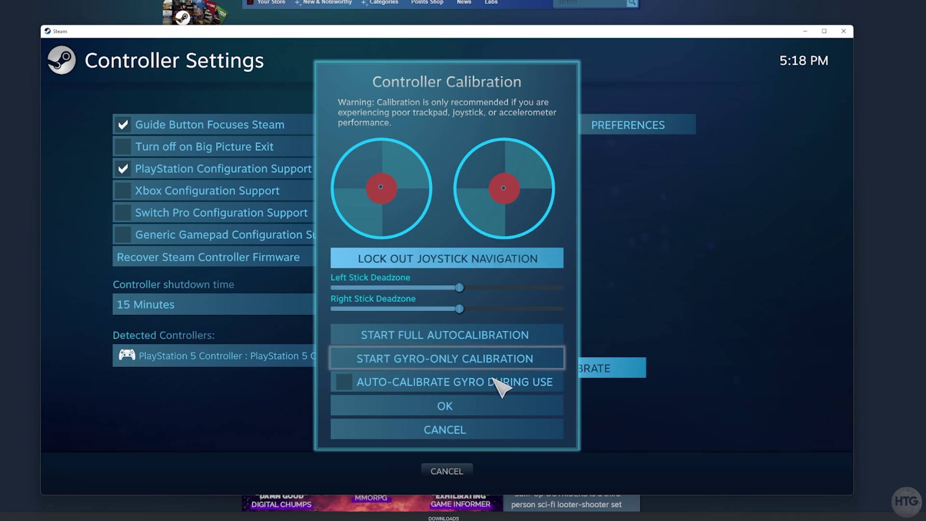
click(469, 405)
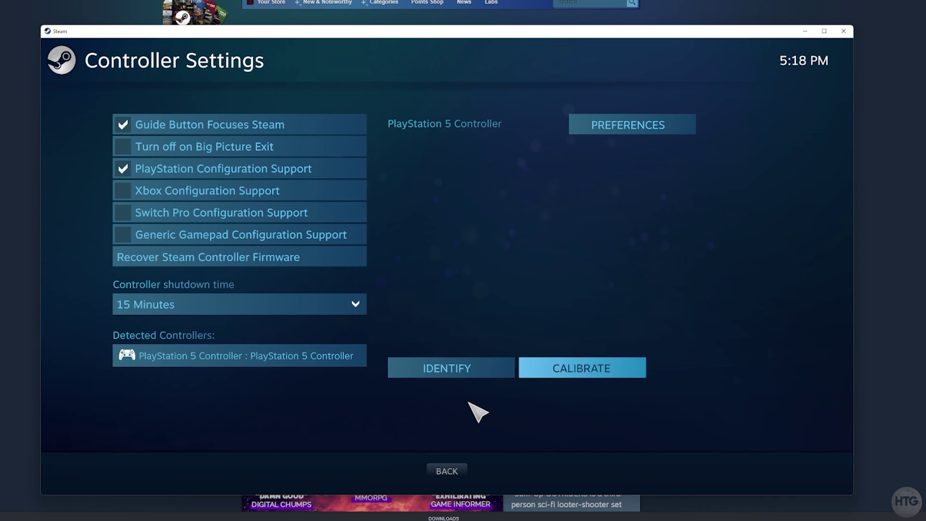
- Open the PlayStation 5 controller's preferences and set both Rumble Preference and Player Slot LED to On
click(622, 121)
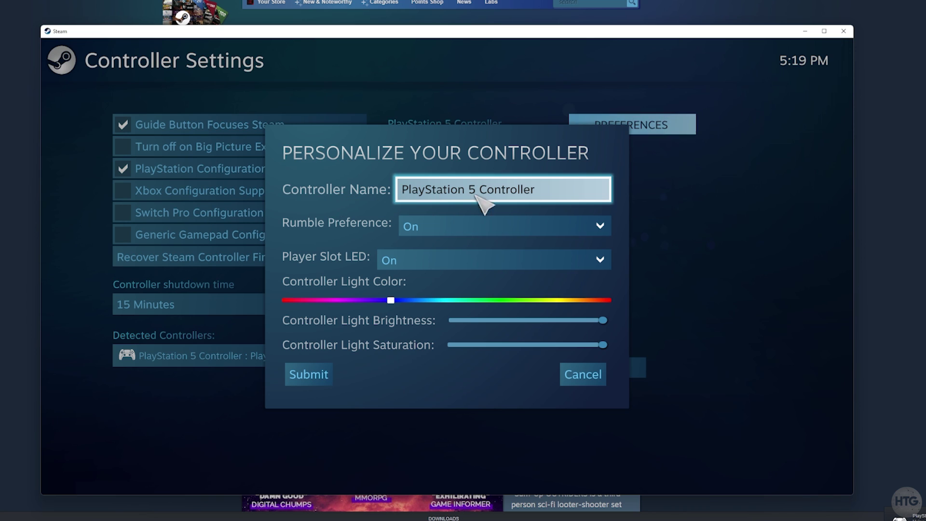
drag(535, 189, 413, 232)
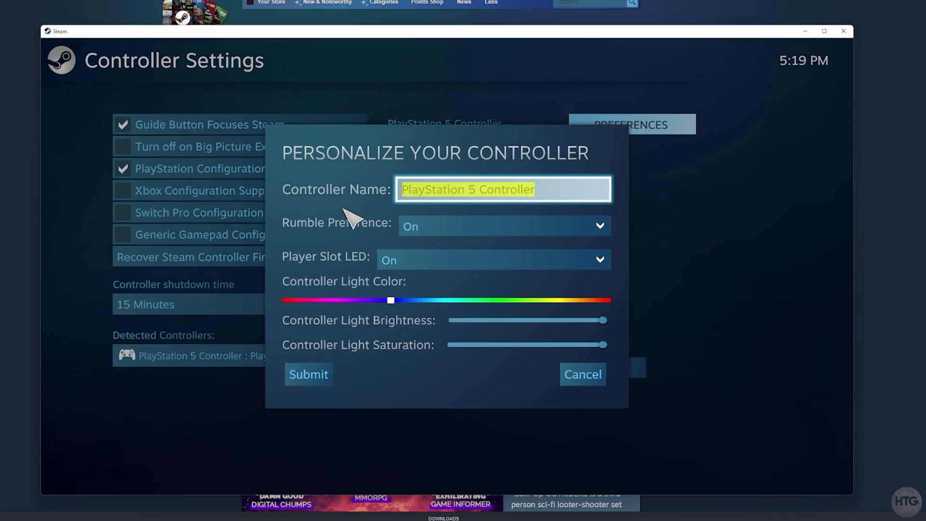
click(454, 192)
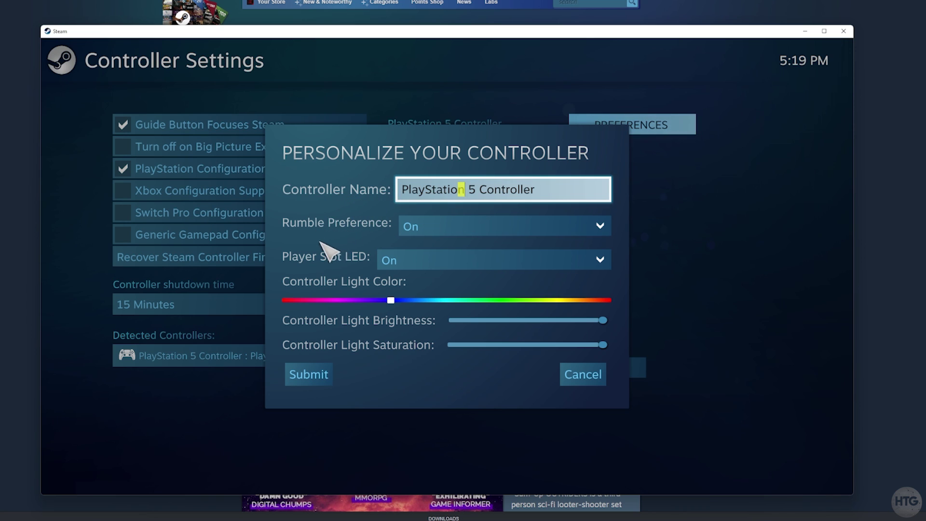
click(441, 227)
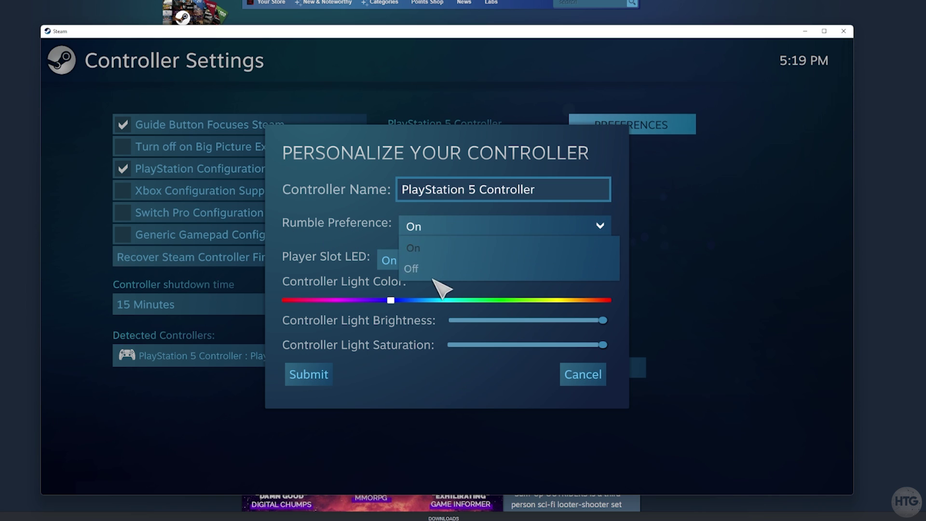
click(431, 249)
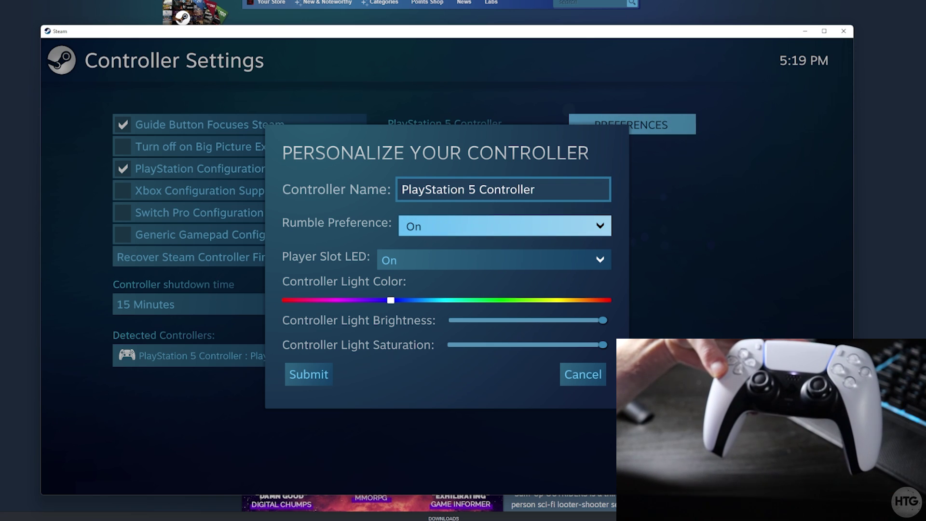
click(437, 261)
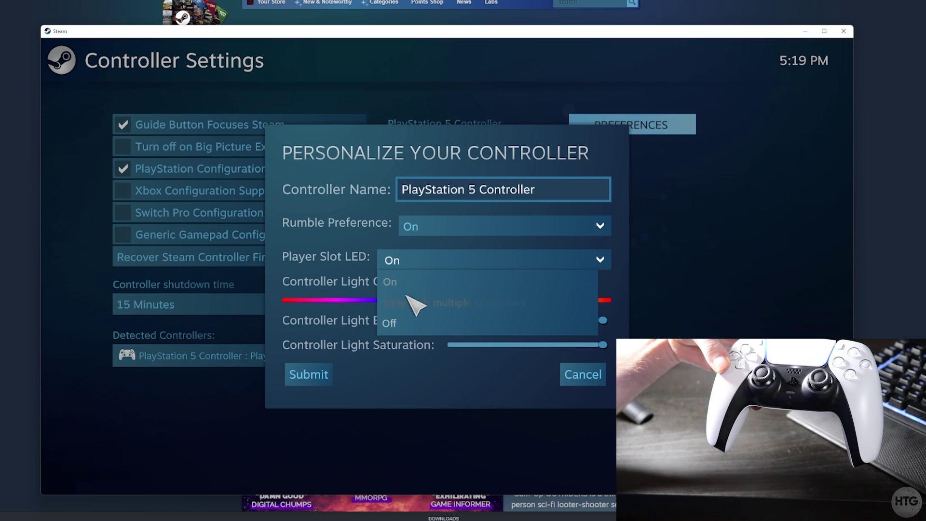
click(397, 283)
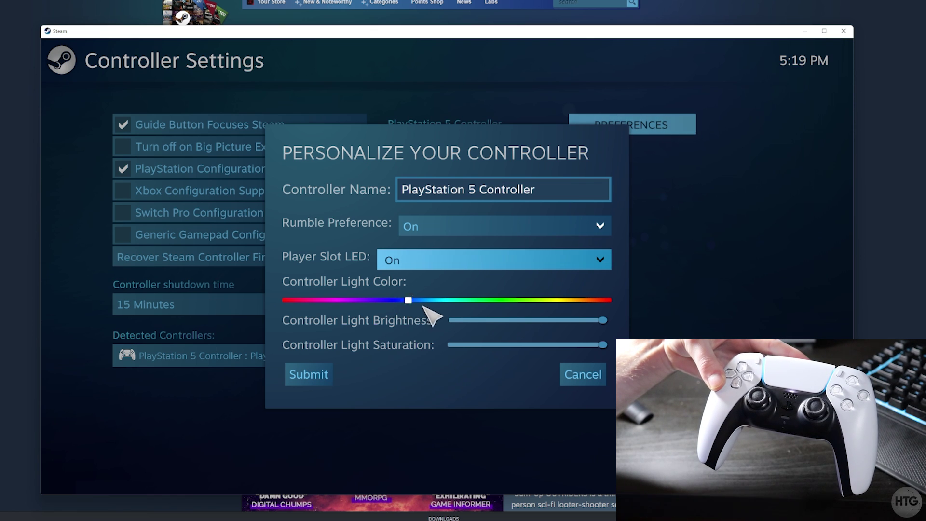
- Set the controller light color to red at full brightness, submit the preferences, and close the settings windows
drag(493, 303, 503, 301)
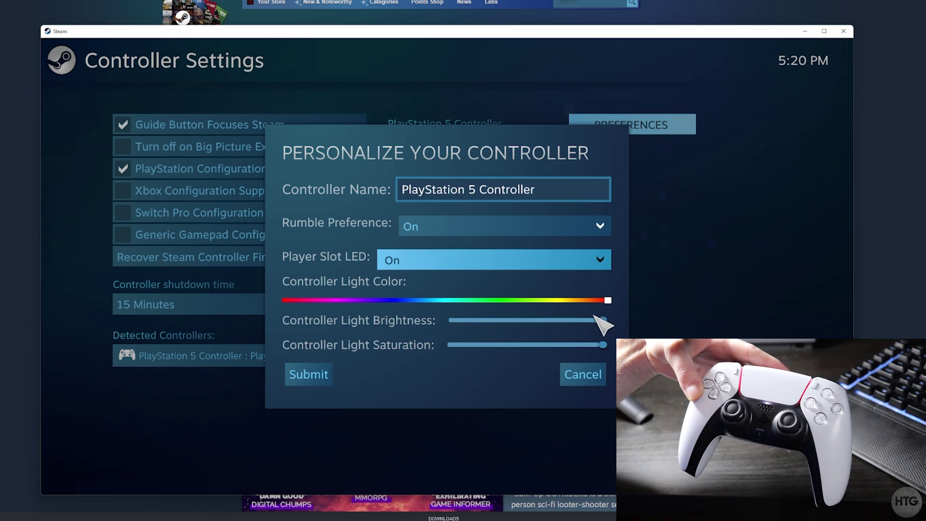
drag(603, 320, 603, 356)
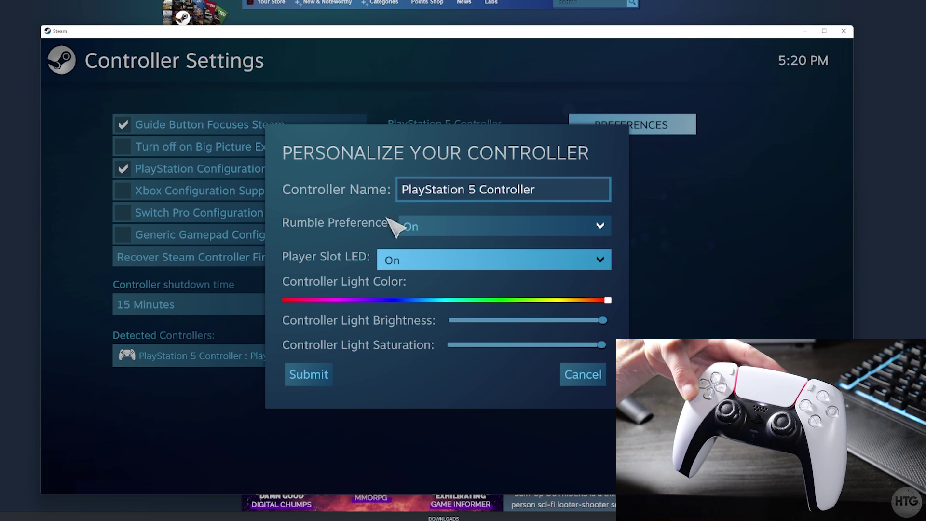
click(322, 378)
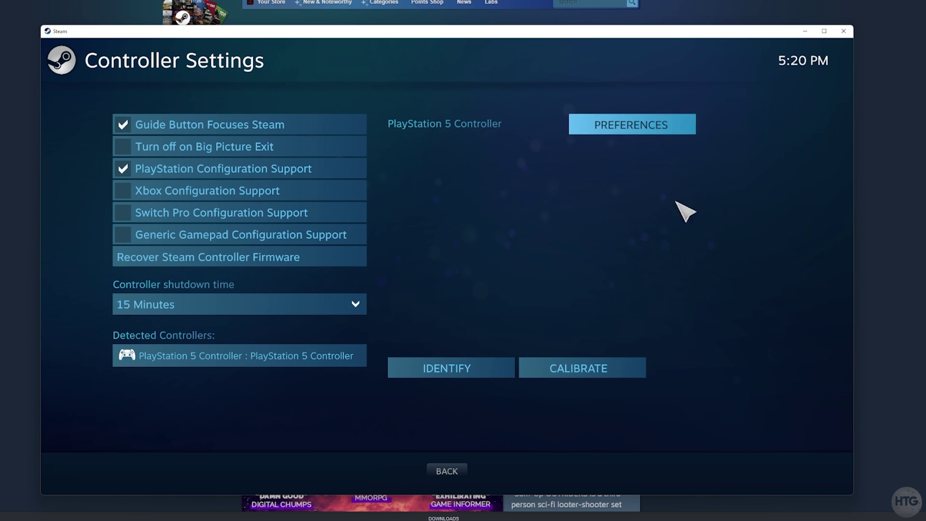
click(844, 31)
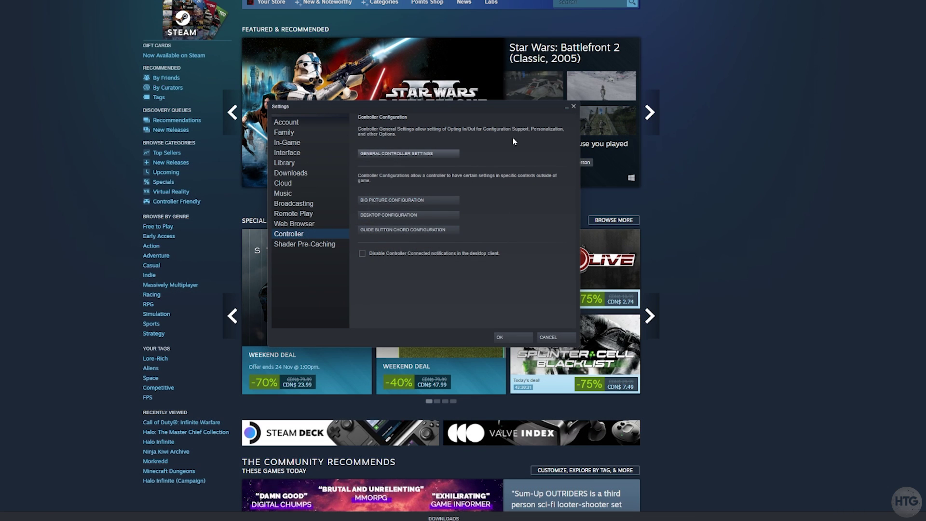
click(562, 337)
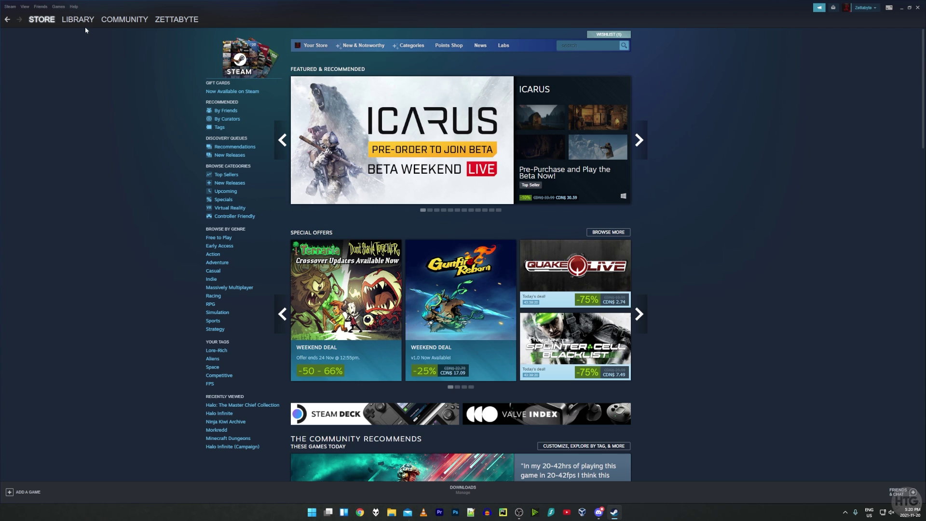
- Start adding a non-Steam game from the Steam library
click(75, 20)
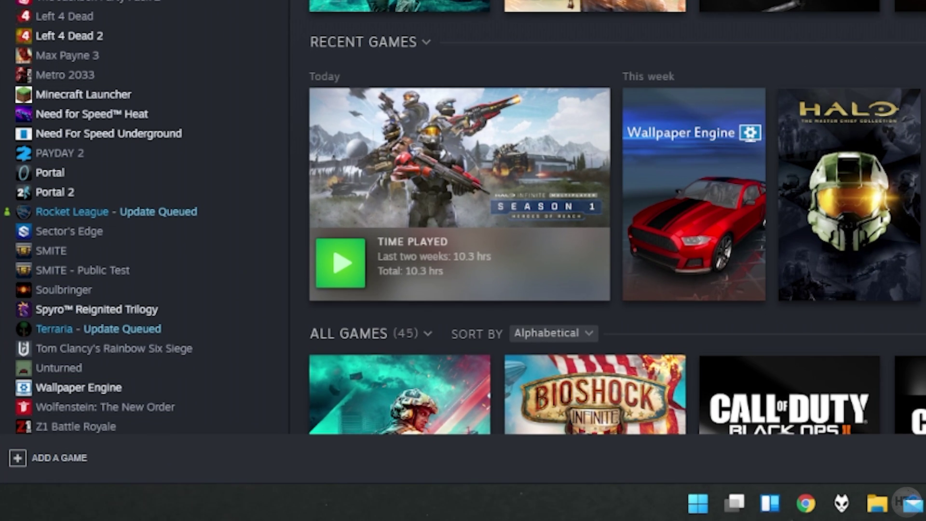
click(65, 457)
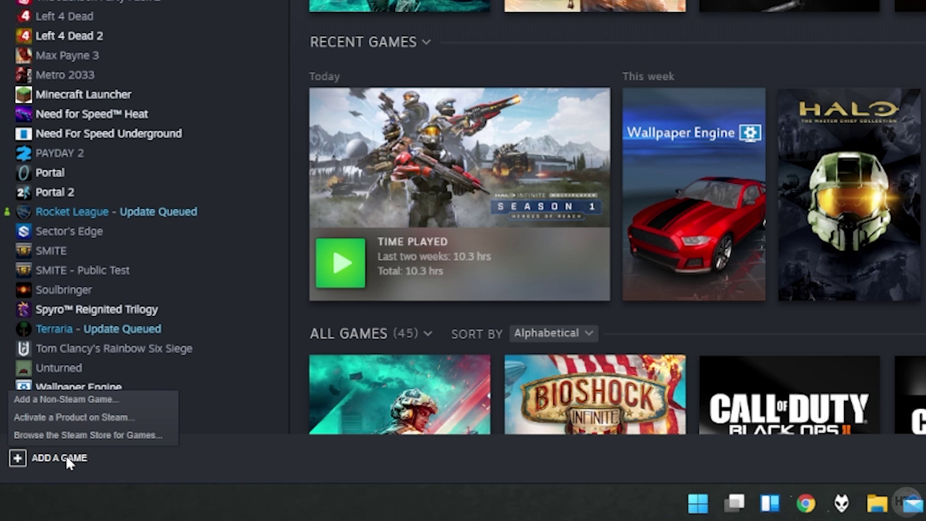
click(87, 403)
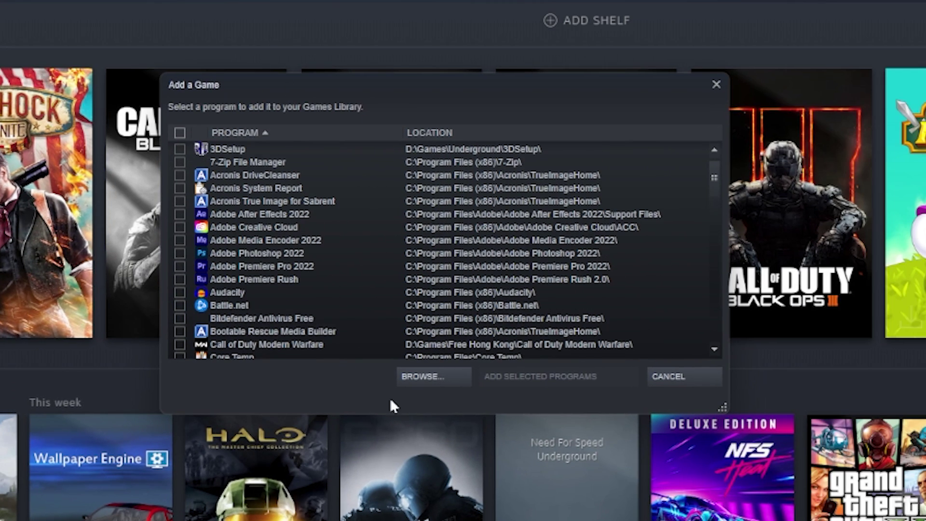
- Look through the list of installed programs that can be added to the library as non-Steam games
scroll(396, 229, down, 15)
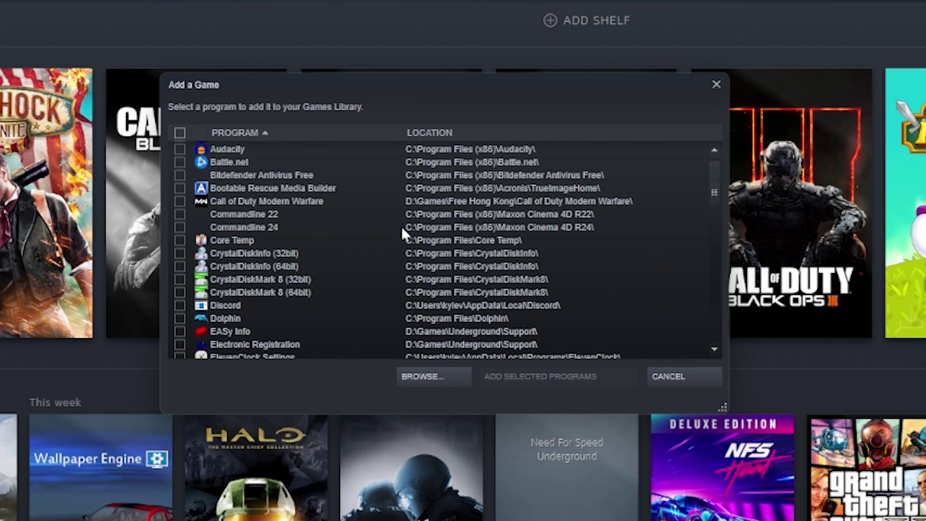
scroll(383, 231, up, 15)
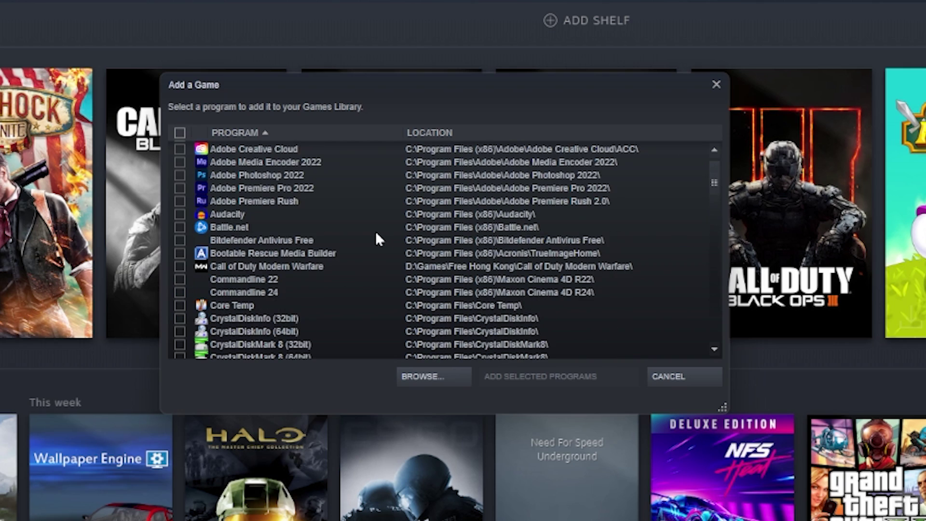
scroll(274, 178, down, 1)
scroll(275, 183, down, 20)
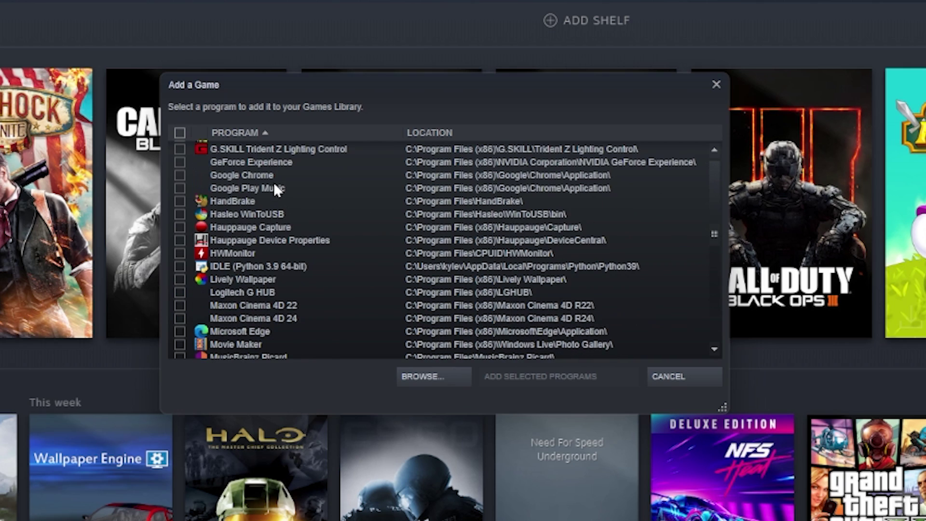
scroll(274, 188, down, 5)
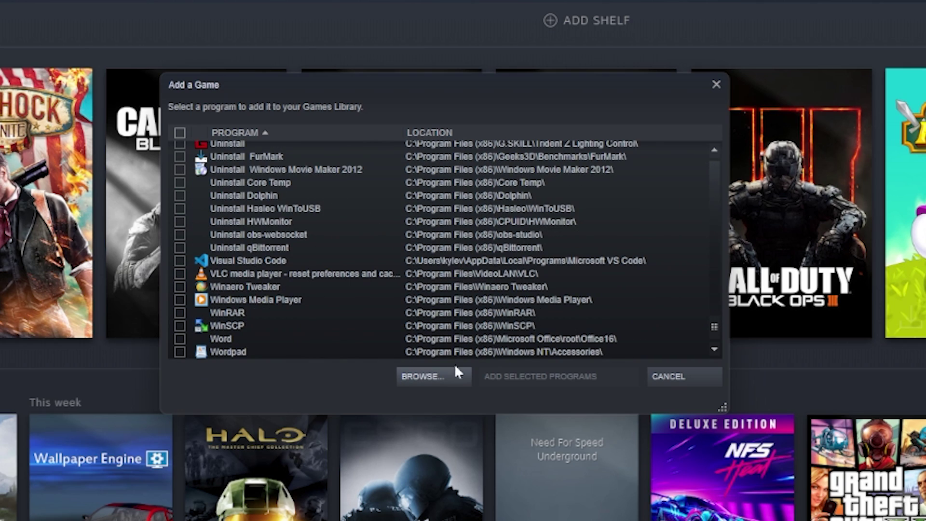
- Open the file browser for choosing a program missing from the list, and cancel adding a game
click(444, 376)
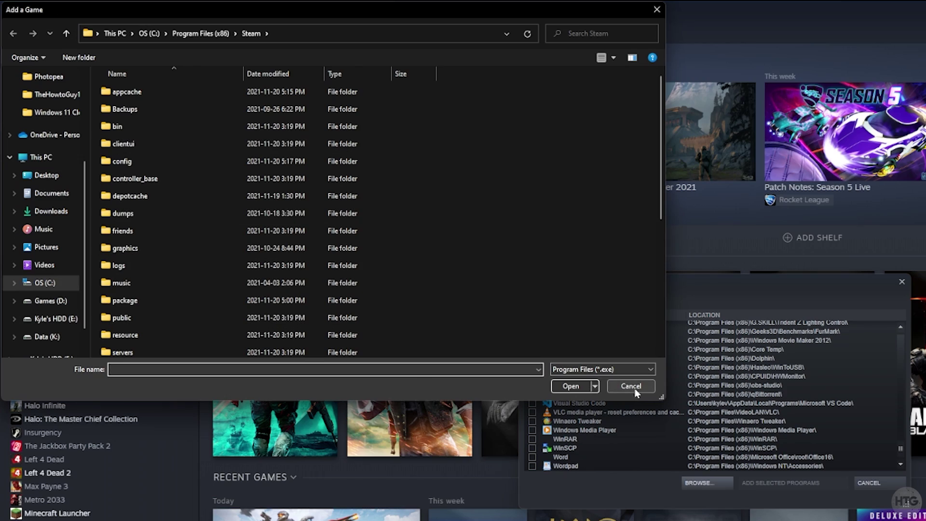
click(633, 390)
click(868, 482)
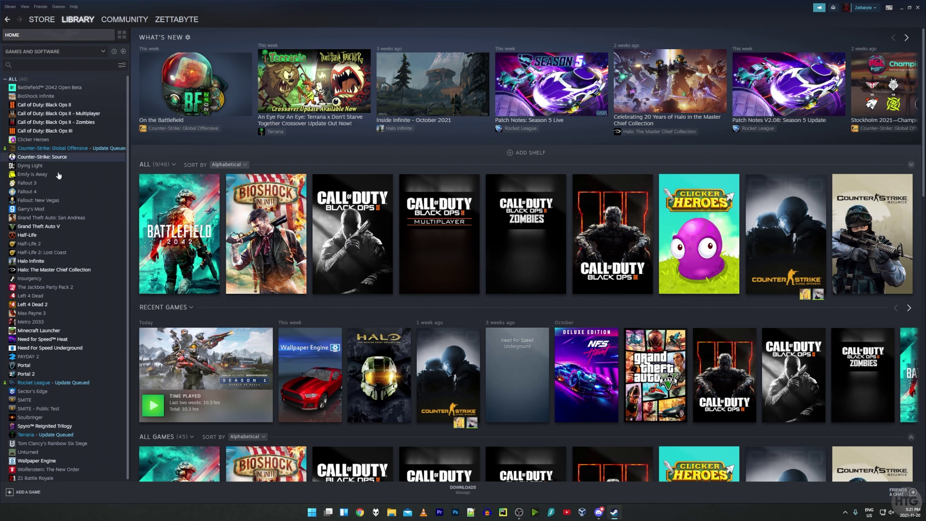
- Launch Halo Infinite from the Steam library
click(58, 262)
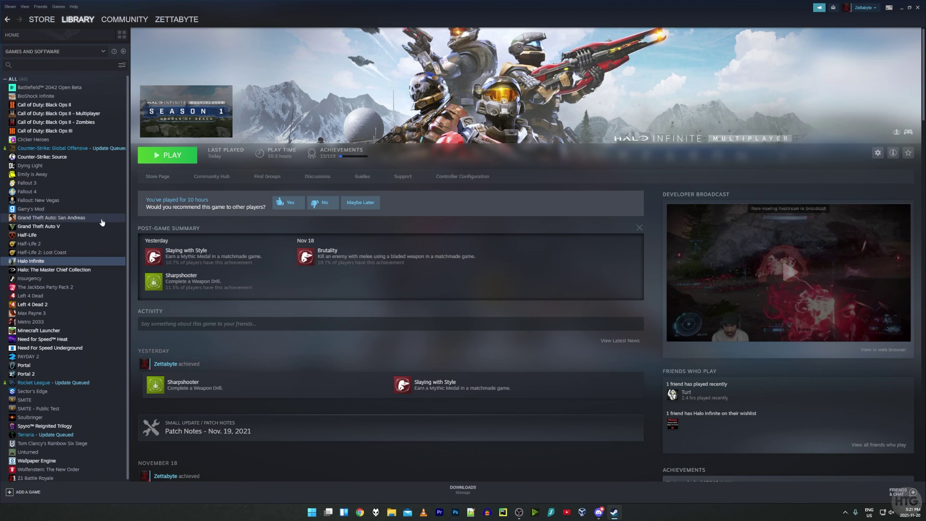
click(182, 155)
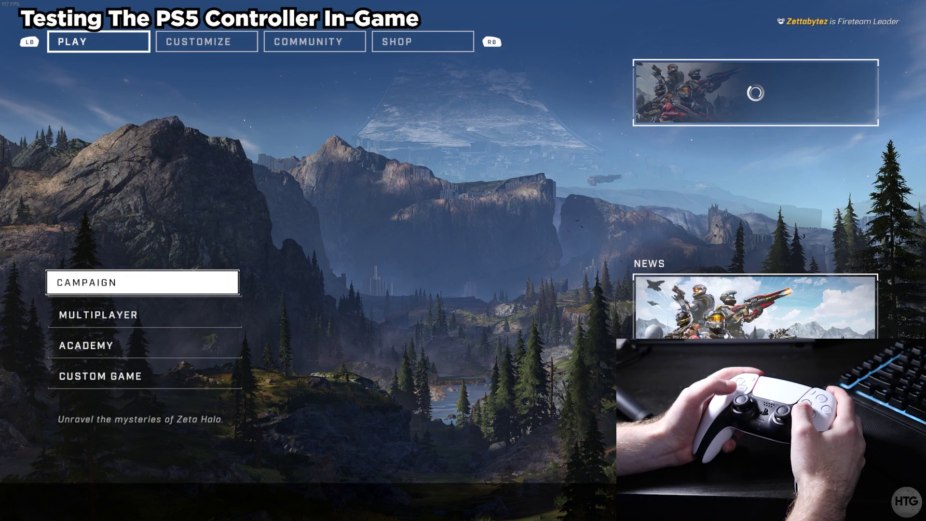
- Test the controller by moving the selection up and down through the entries of Halo Infinite's Play menu
key(Down)
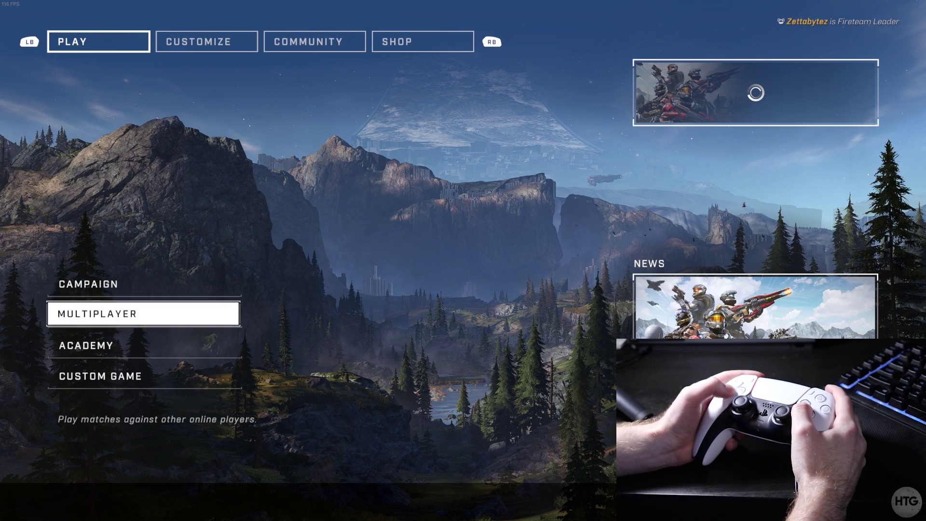
key(Up)
key(Down)
key(Down)
key(Up)
key(Up)
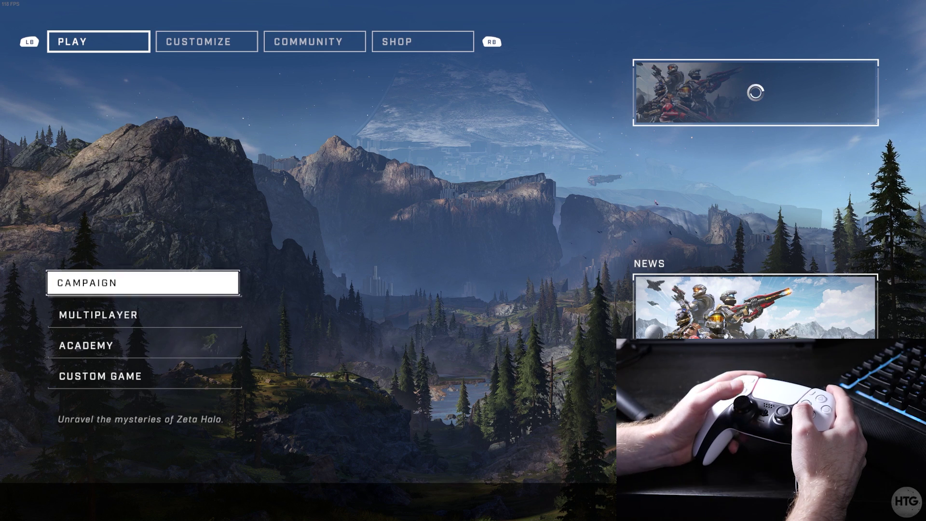
key(Down)
key(Down)
key(Up)
key(Up)
key(Up)
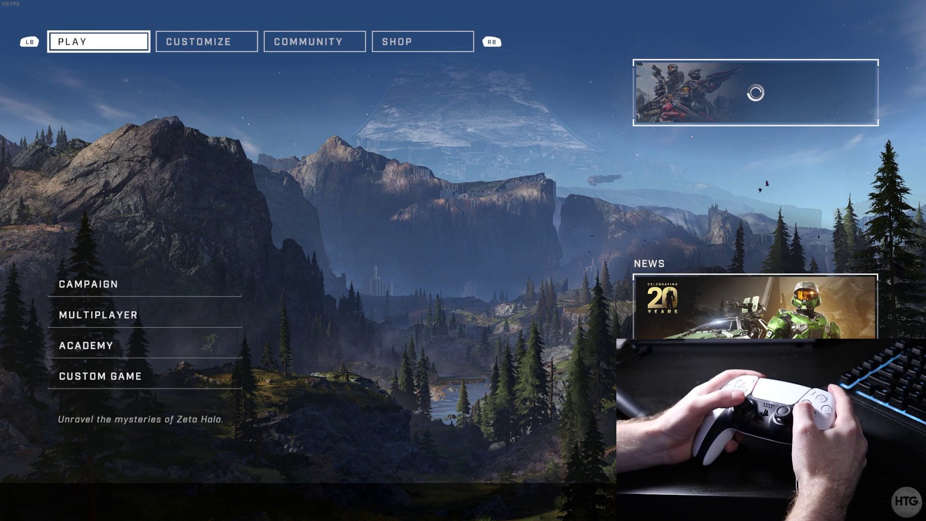
- Go to the Academy's Weapon Drills and start the BR75 drill
key(Down)
key(Down)
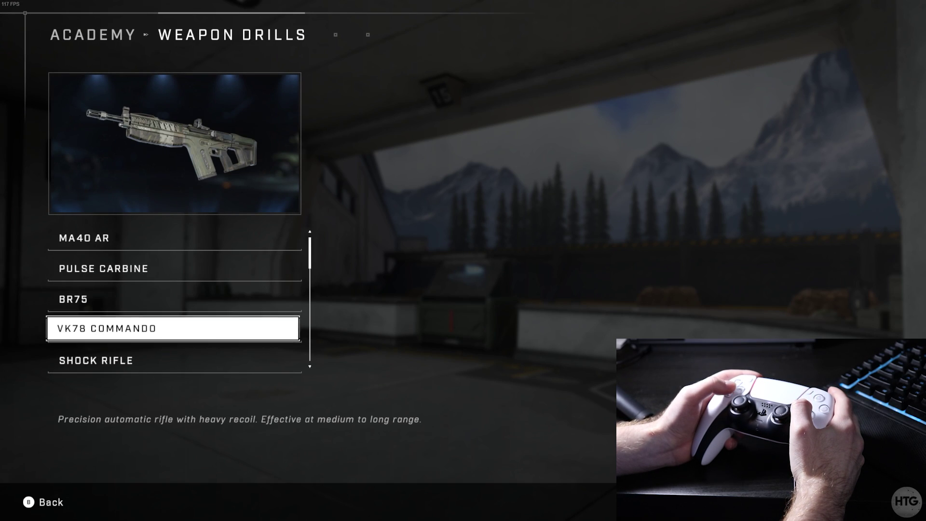
key(Up)
key(Return)
key(Return)
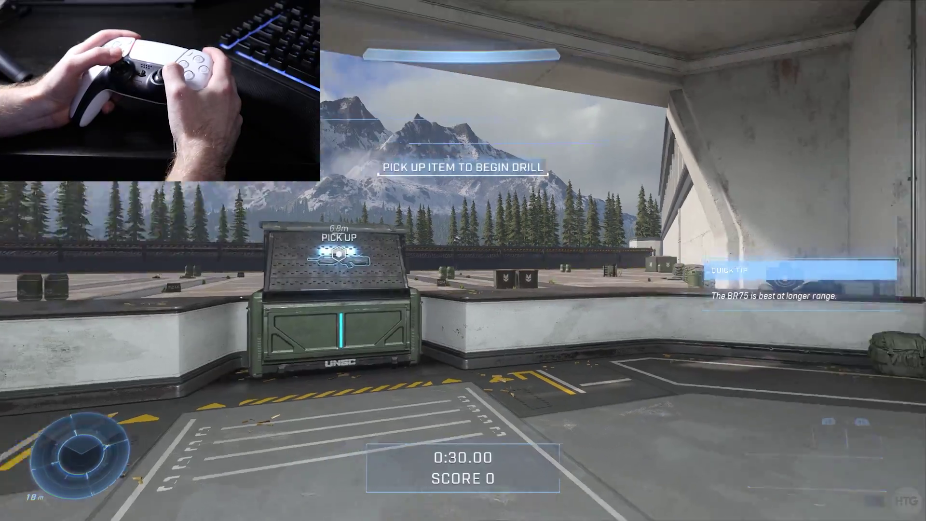